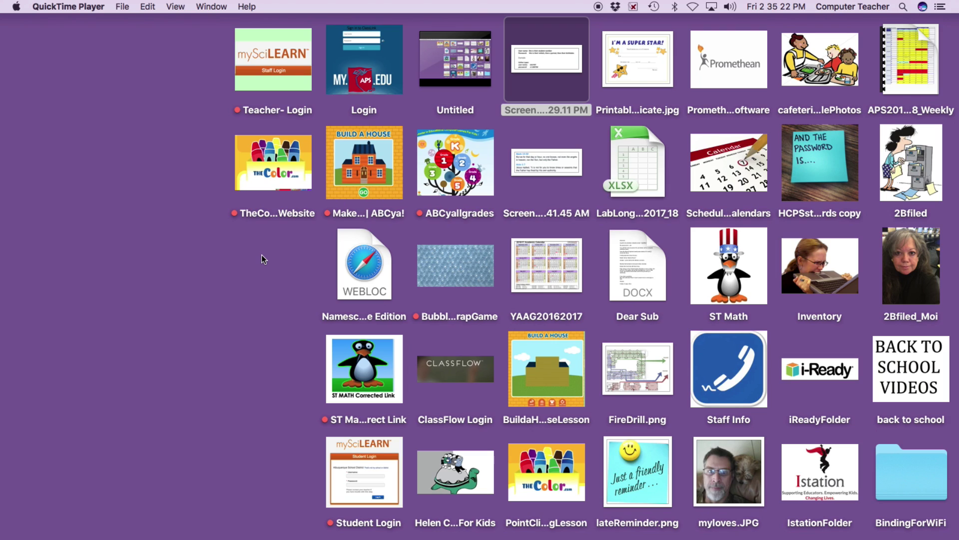
- Bring the Finder desktop to the front
click(388, 104)
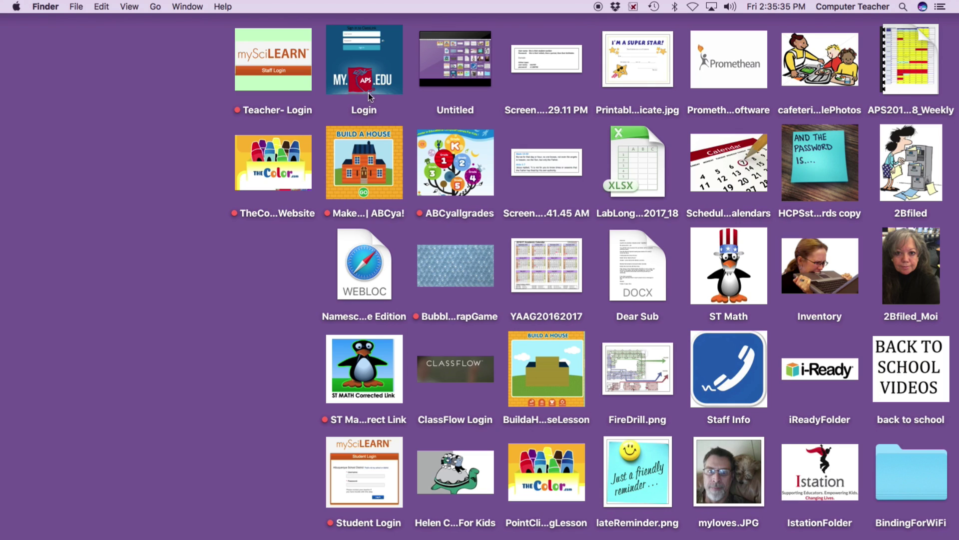
- Open the Login shortcut in Firefox, shift the sign-in window left, then minimize it
double_click(365, 110)
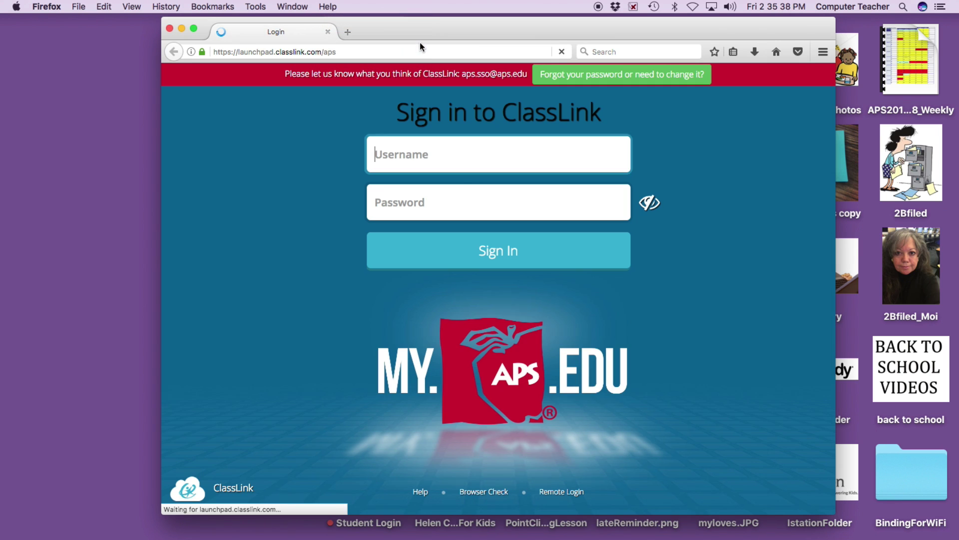
drag(425, 26, 421, 43)
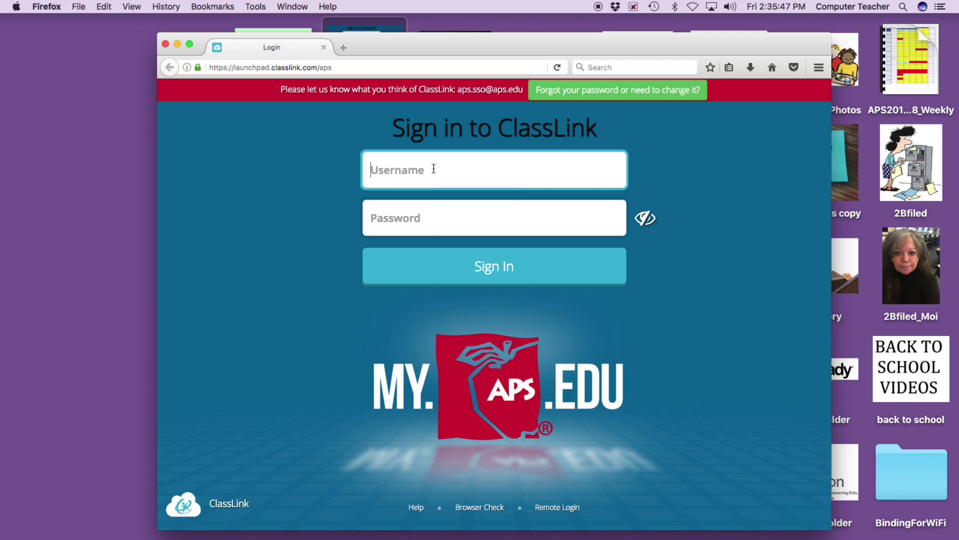
drag(517, 47, 407, 40)
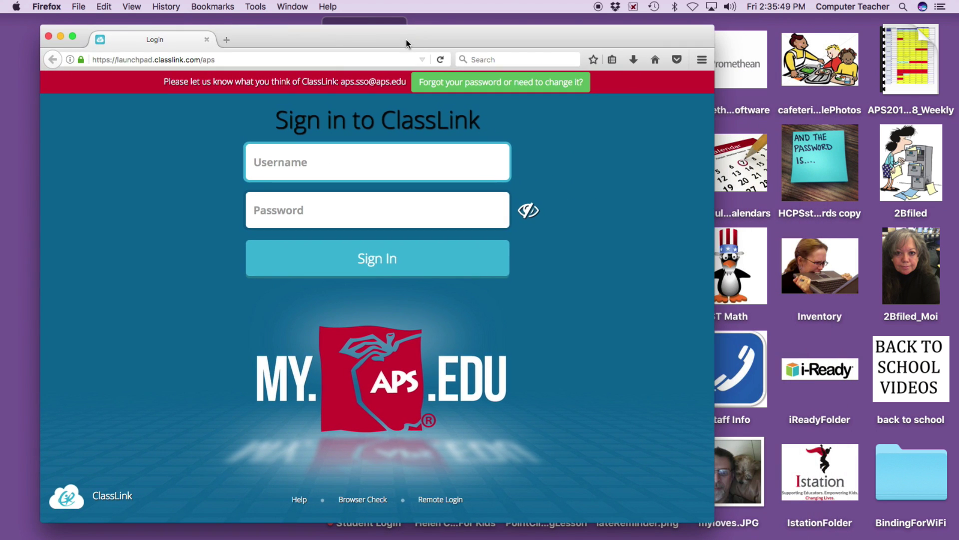
click(60, 36)
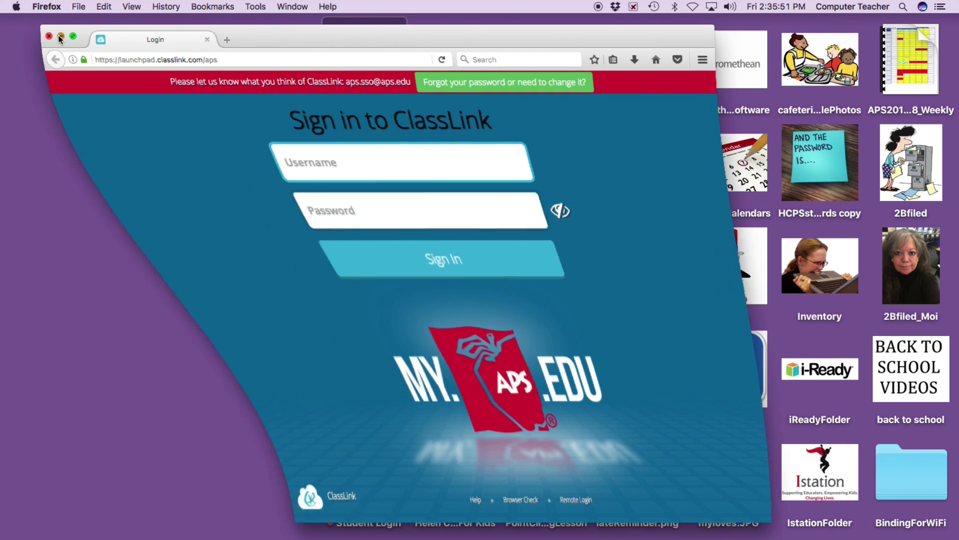
click(536, 61)
double_click(537, 61)
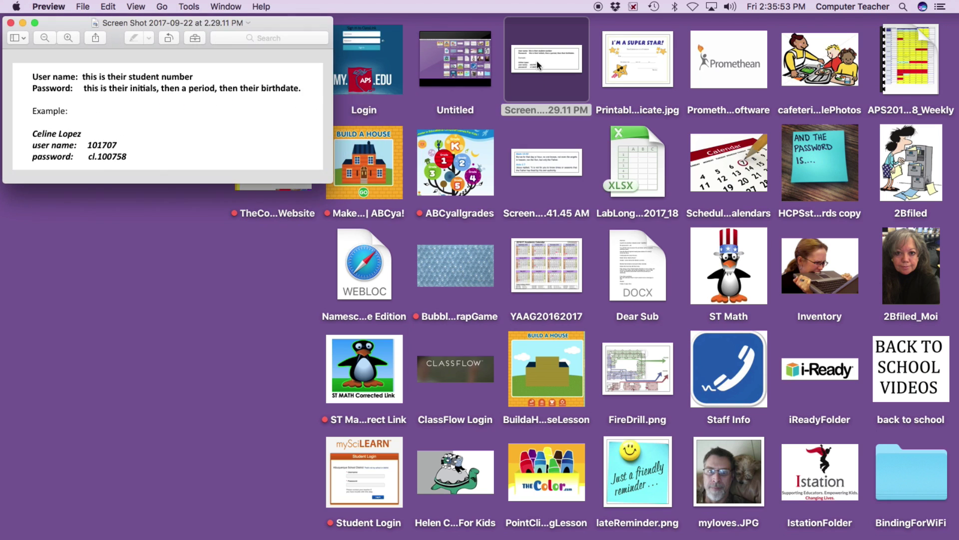
drag(268, 25, 517, 53)
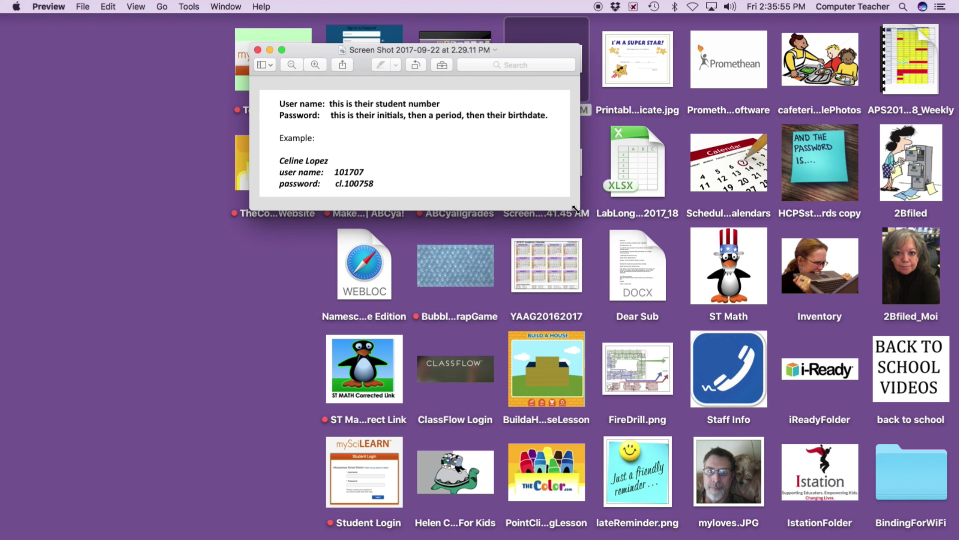
double_click(399, 71)
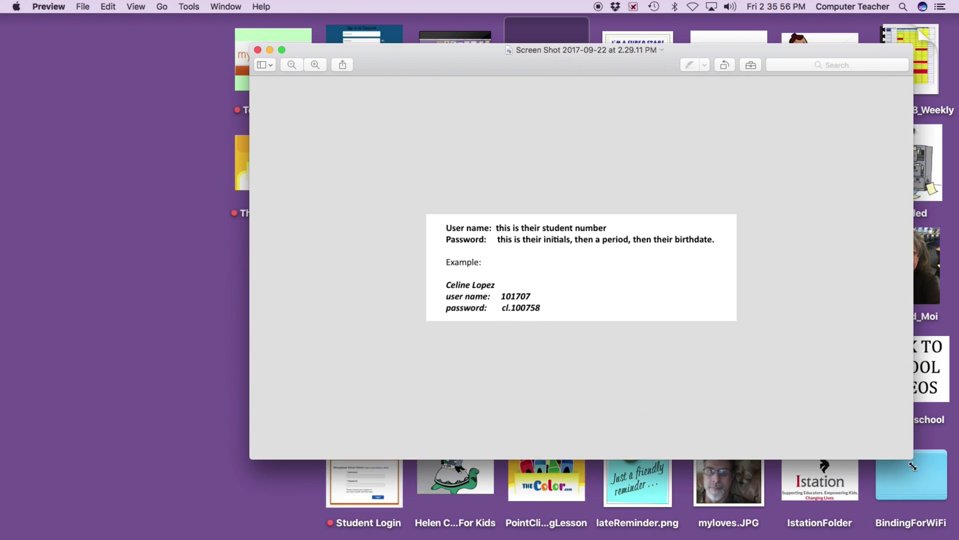
click(315, 64)
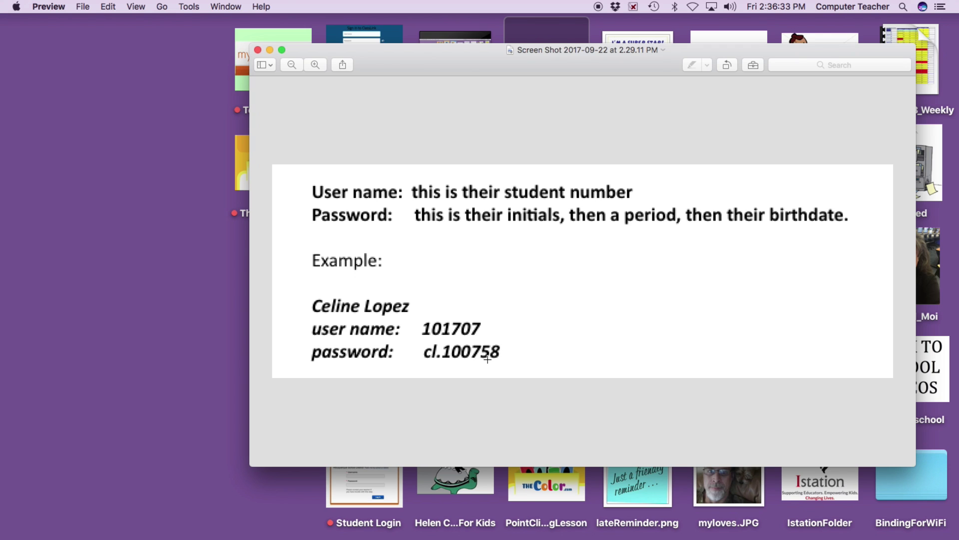
click(257, 50)
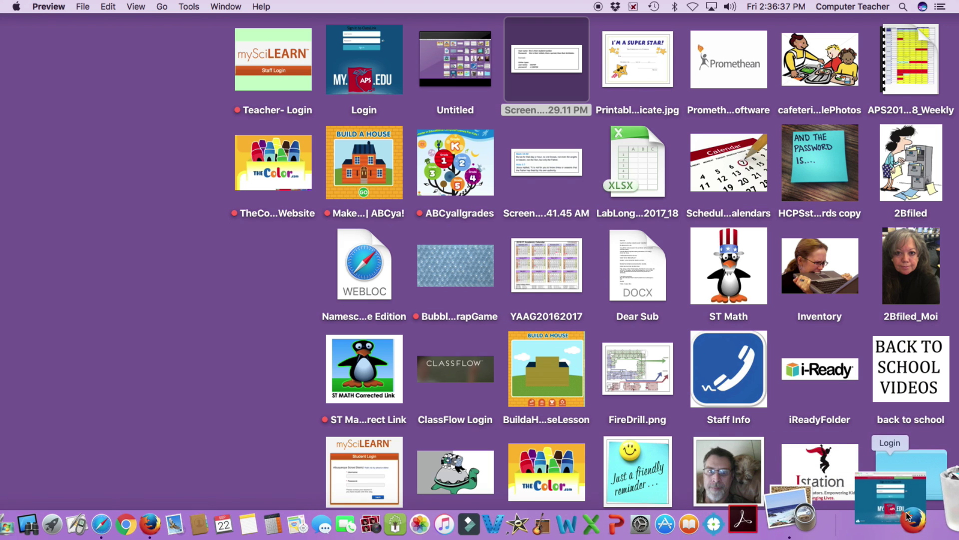
- Restore the ClassLink sign-in window and enter the student number as the username
click(949, 505)
click(329, 166)
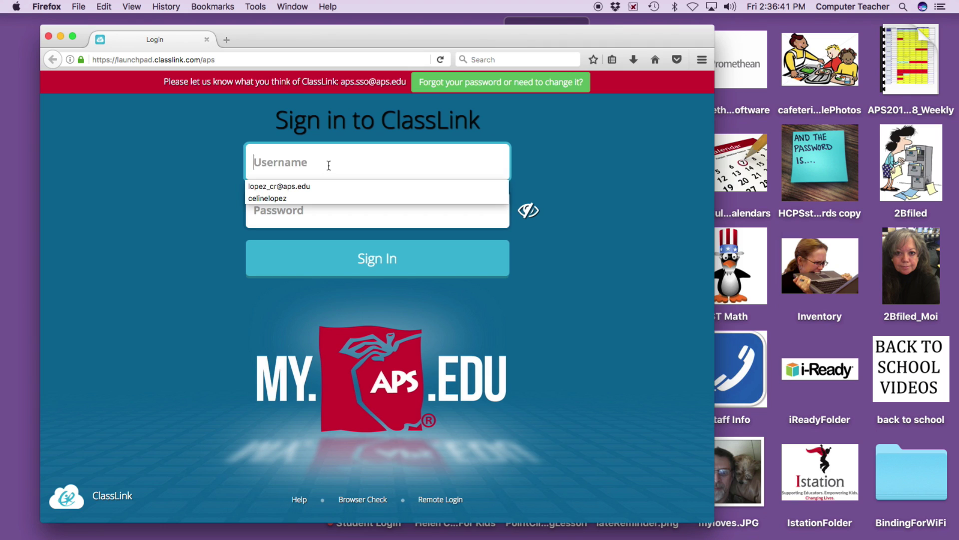
text(980)
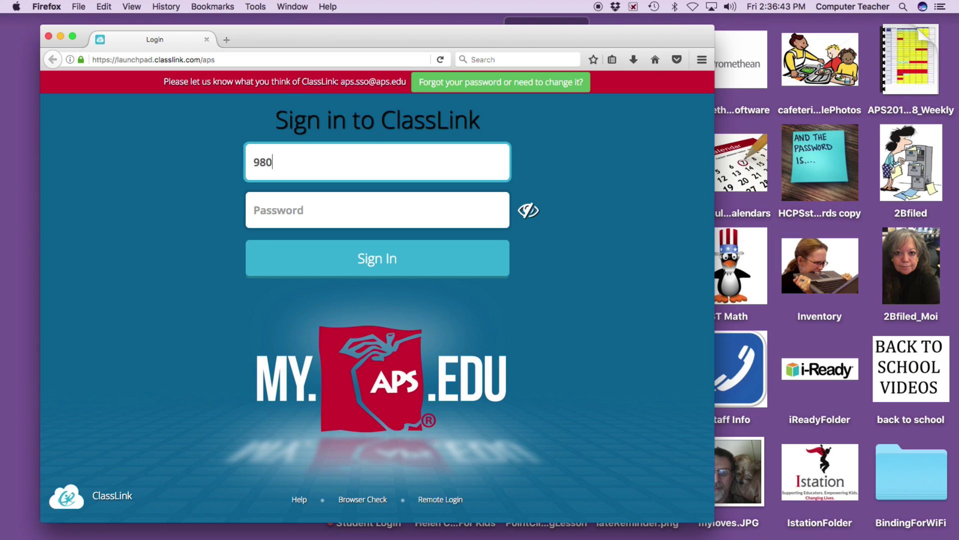
text(022674)
- Type the student's password, reveal it in plain text, and select it
click(306, 210)
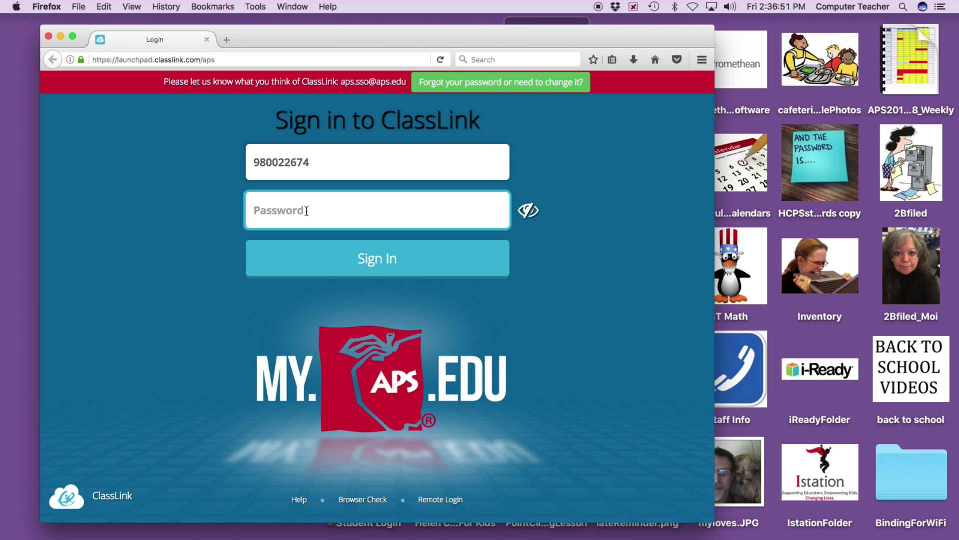
text(•••••••••)
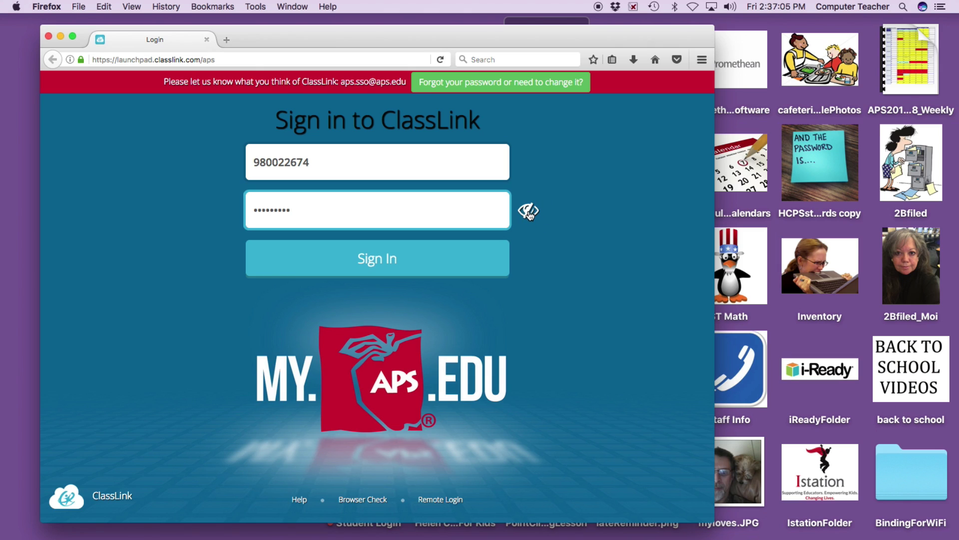
click(529, 211)
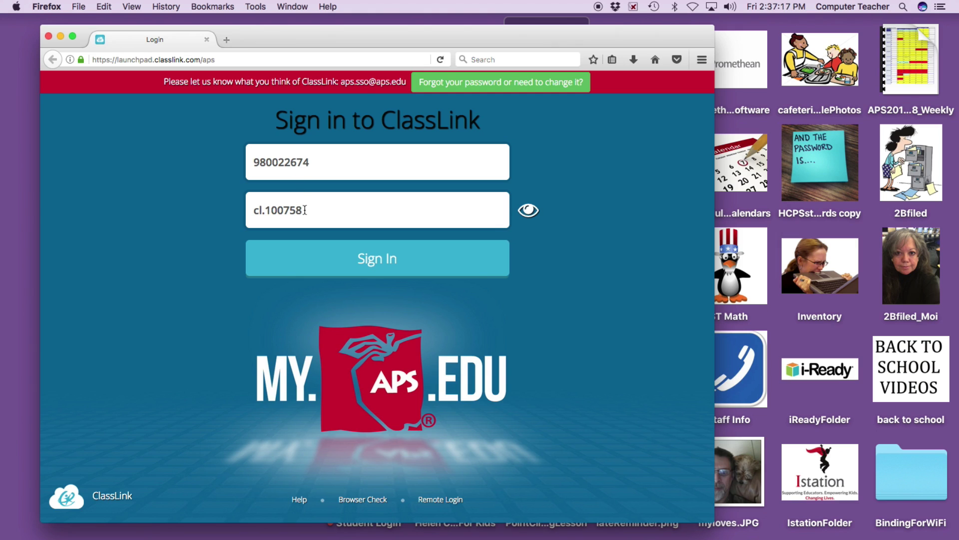
drag(306, 210, 231, 212)
- Delete the password, hide the field again, re-enter the password masked, and submit the sign-in
key(BackSpace)
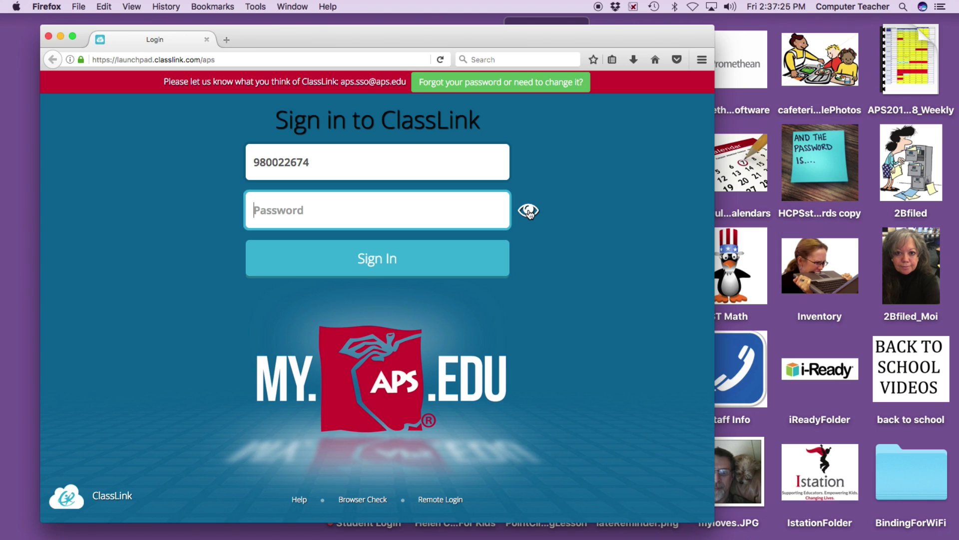
click(528, 212)
click(293, 211)
text(•)
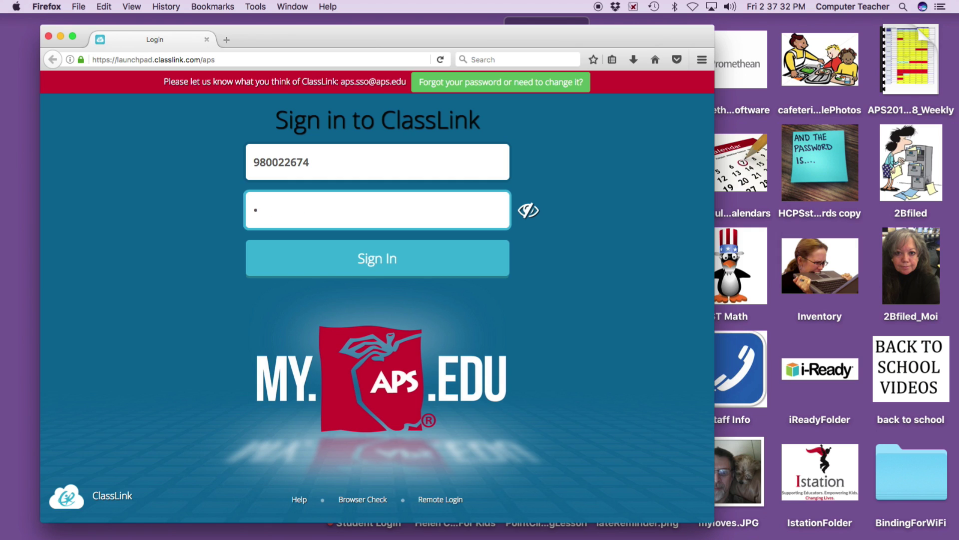
text(••••••••)
click(372, 260)
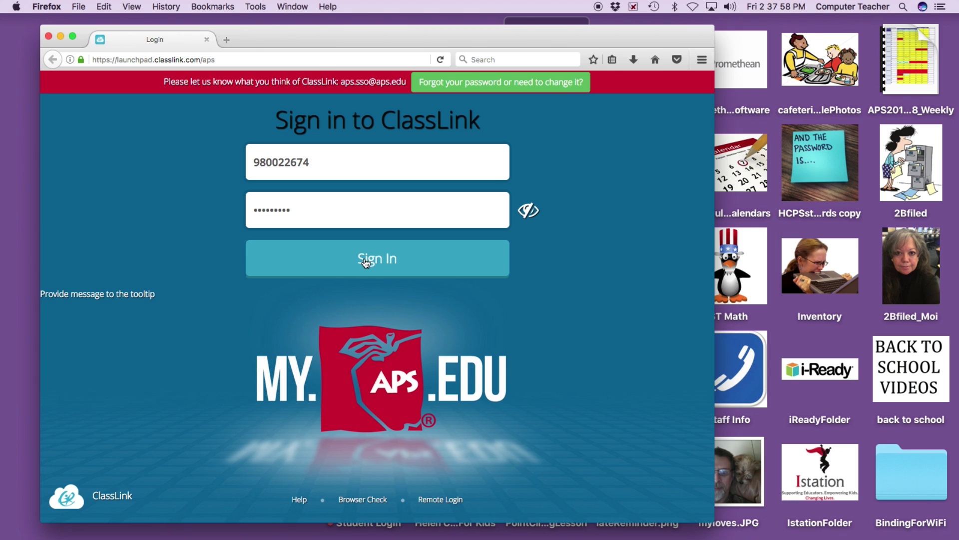
- Resubmit the sign-in, then open and close the Student resources folder on My Apps
click(364, 259)
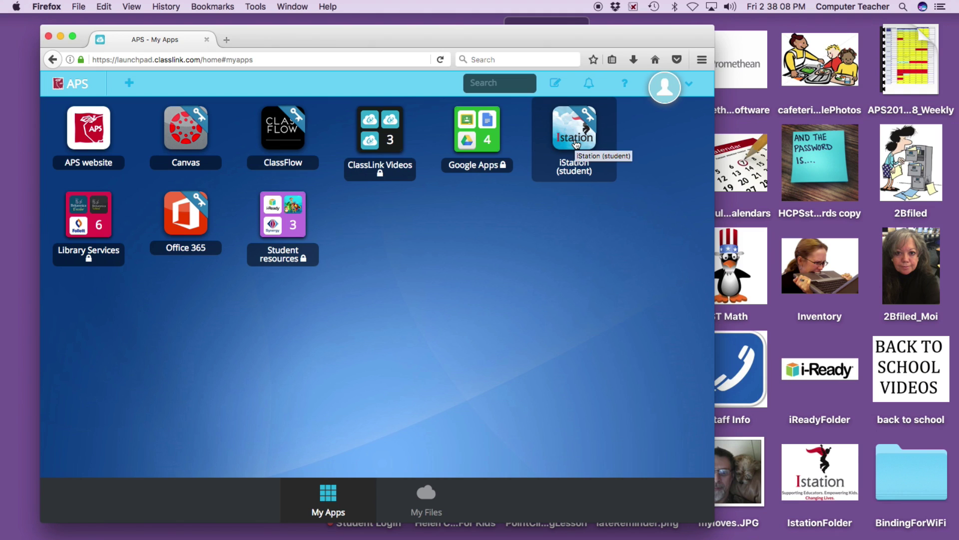
click(278, 262)
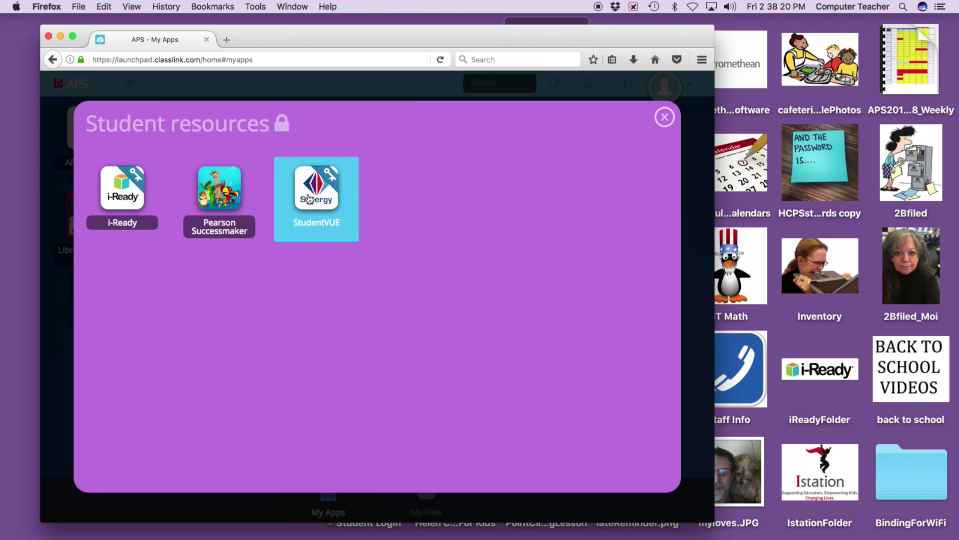
click(664, 117)
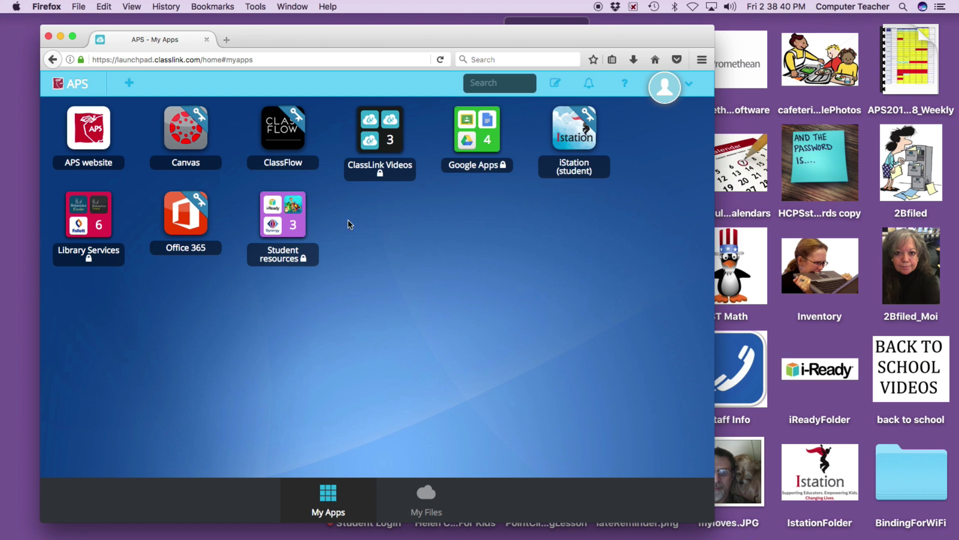
- Launch iStation in The Imagination Station, remembering that choice, then log off and exit Istation
click(574, 139)
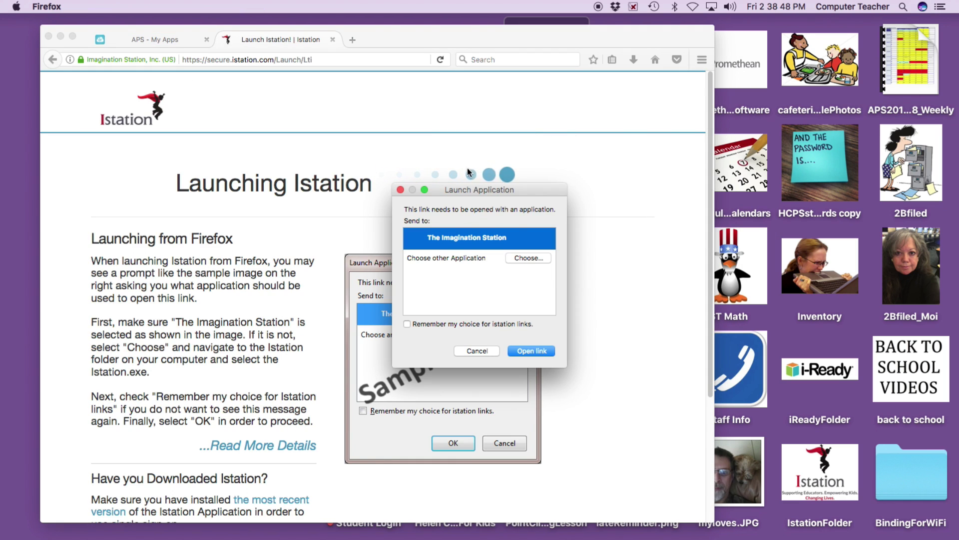
click(407, 324)
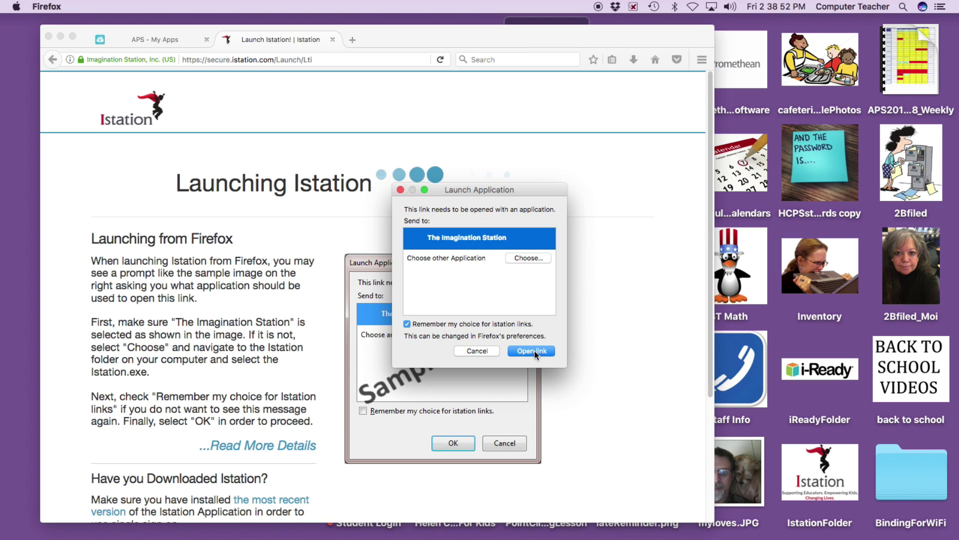
click(535, 351)
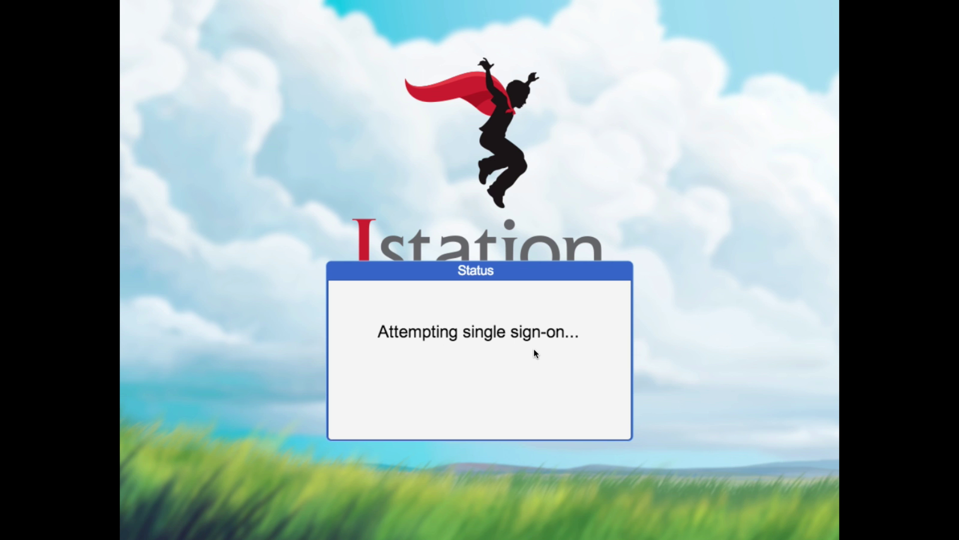
click(755, 465)
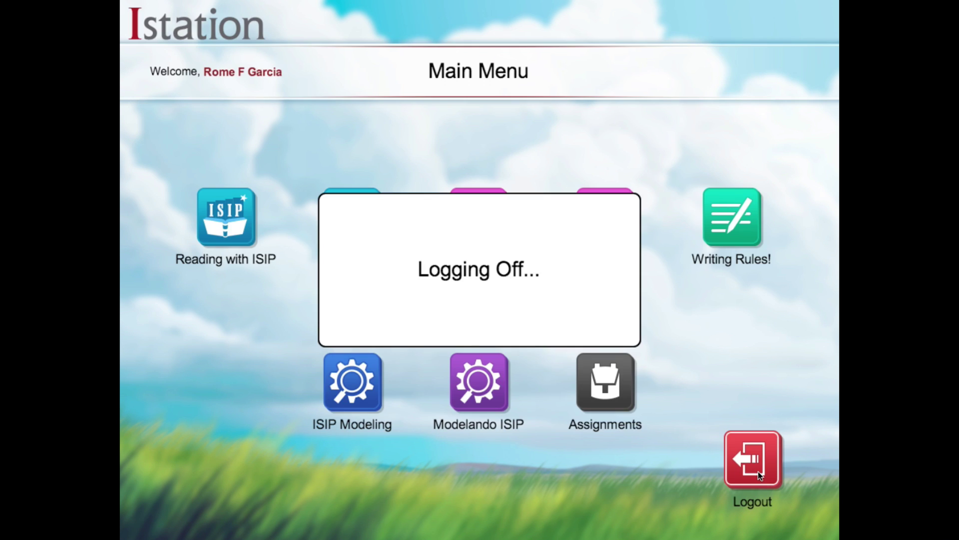
click(551, 404)
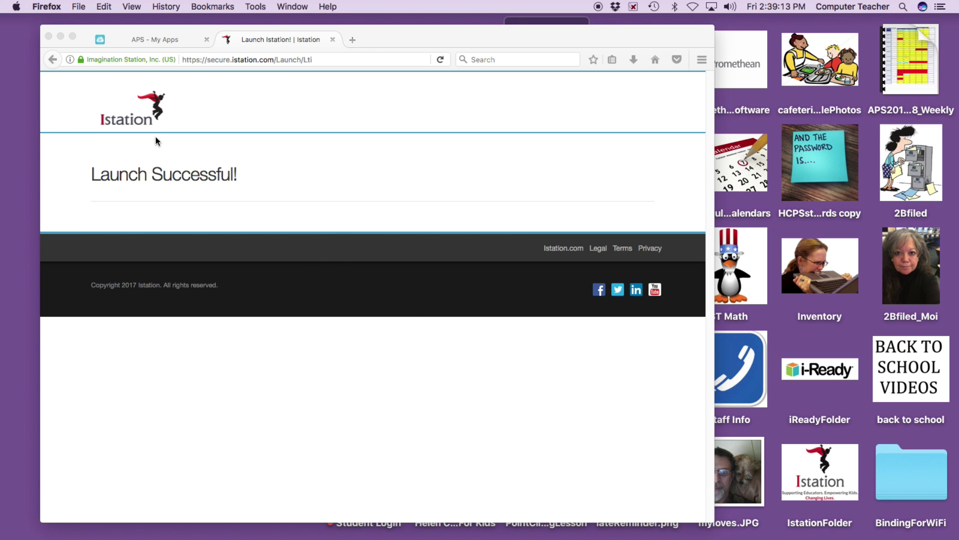
- Close the Istation page, view and close My Profile, then sign out from the account menu
click(332, 40)
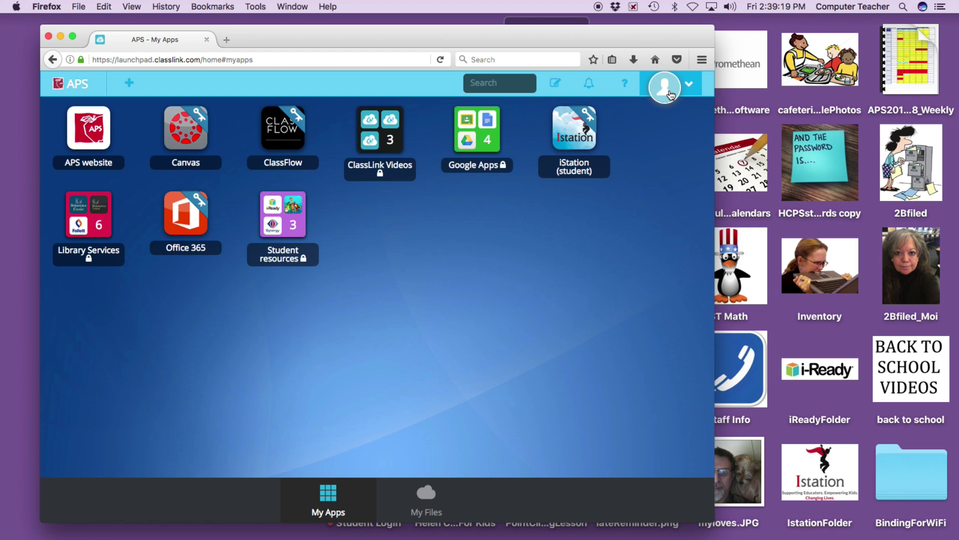
click(687, 86)
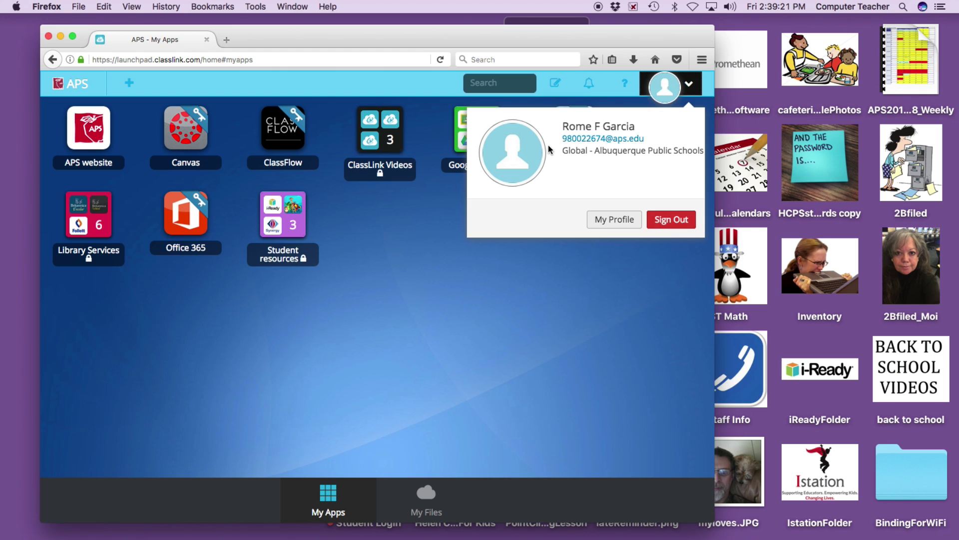
click(612, 226)
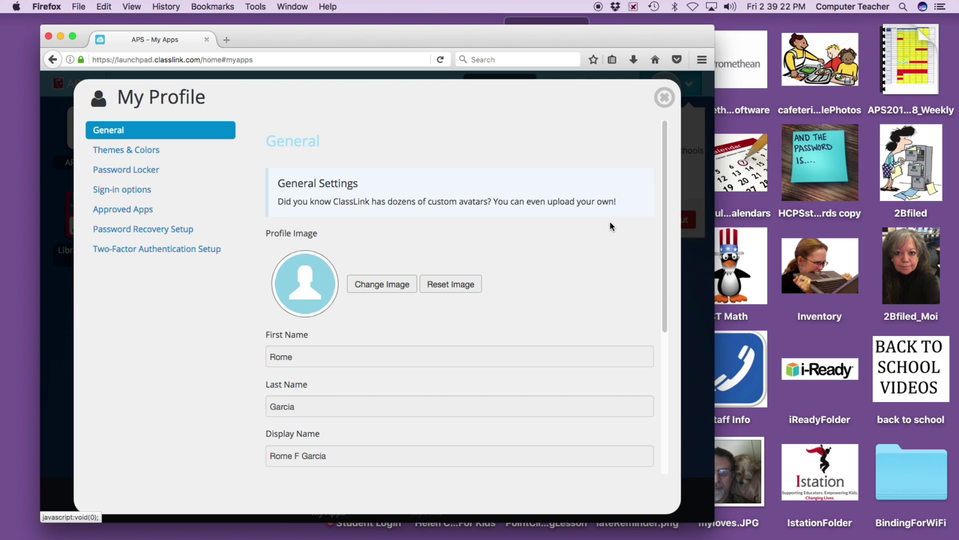
click(665, 97)
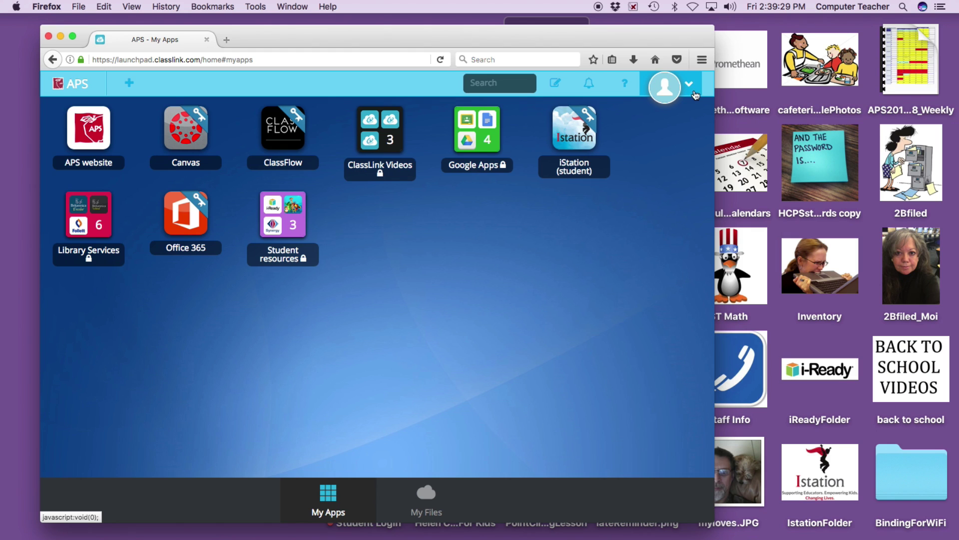
click(688, 86)
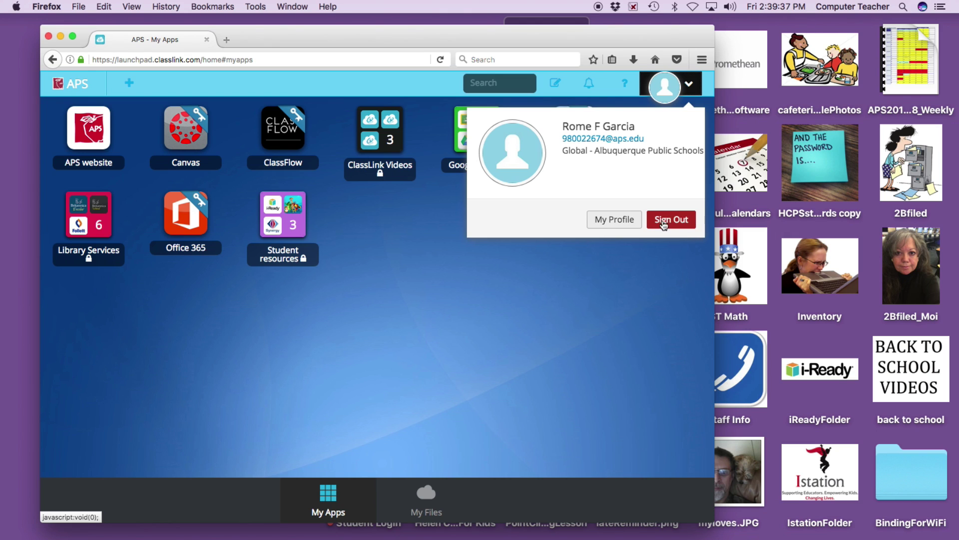
click(674, 222)
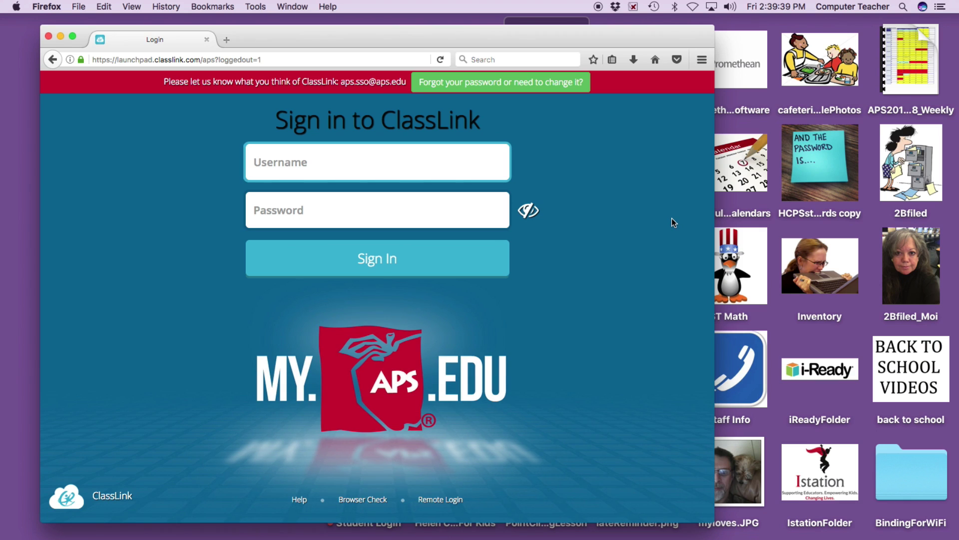